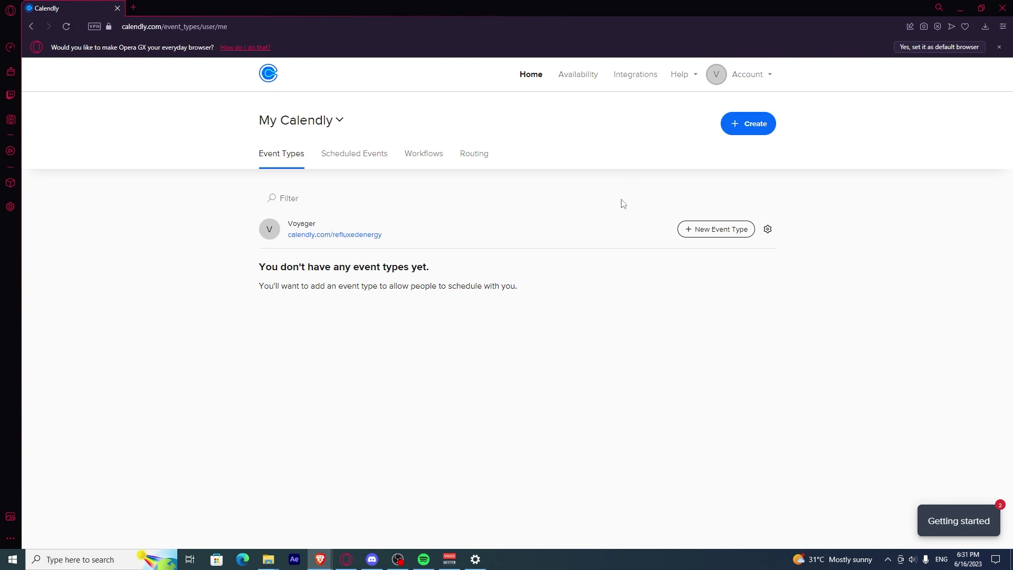
# Step: From Integrations, filter to Email messaging and open the Mailchimp card's details
pyautogui.click(635, 75)
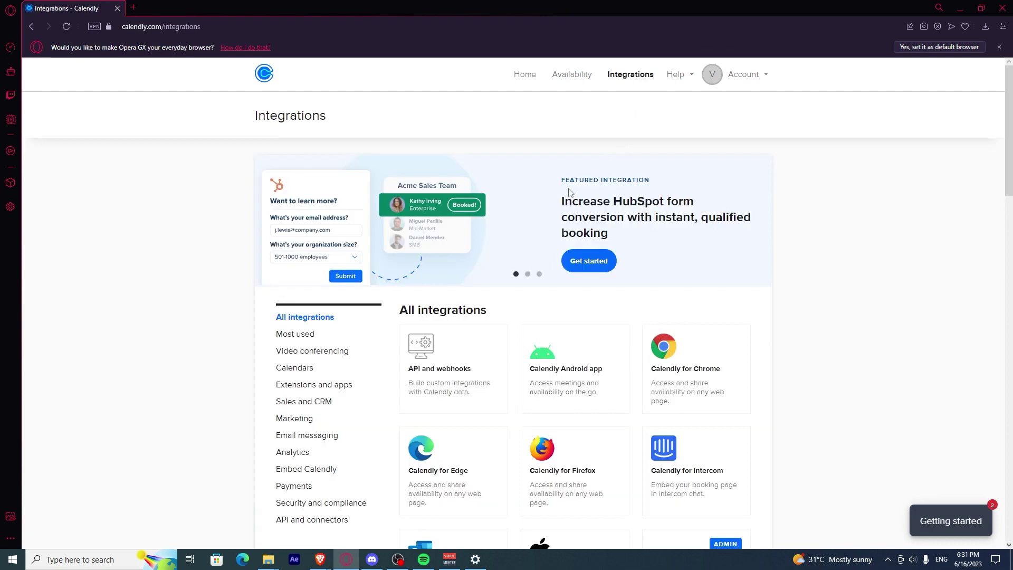
pyautogui.scroll(-4, 411, 292)
pyautogui.scroll(-2, 518, 332)
pyautogui.scroll(-2, 518, 333)
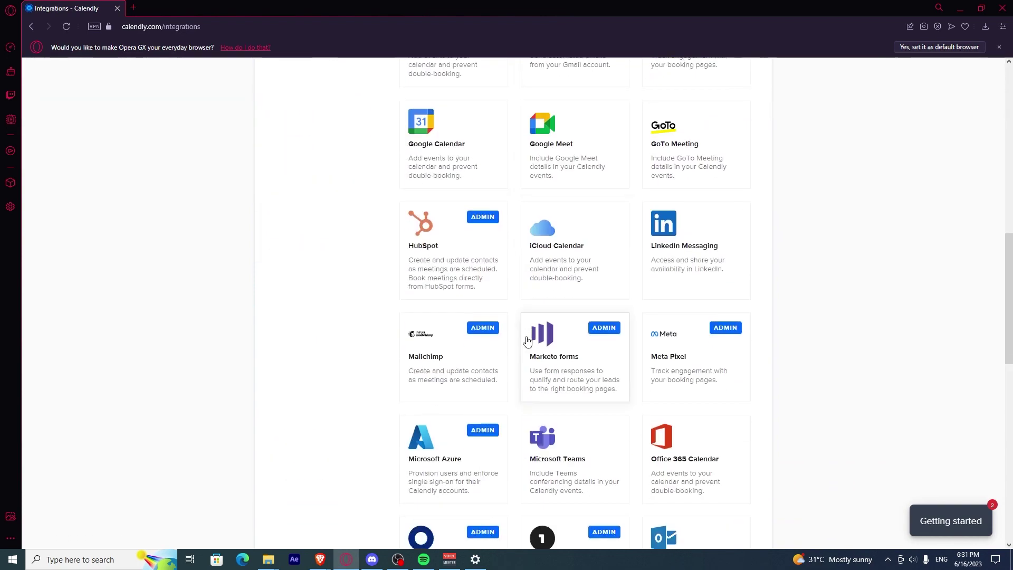
pyautogui.scroll(3, 504, 332)
pyautogui.scroll(4, 507, 335)
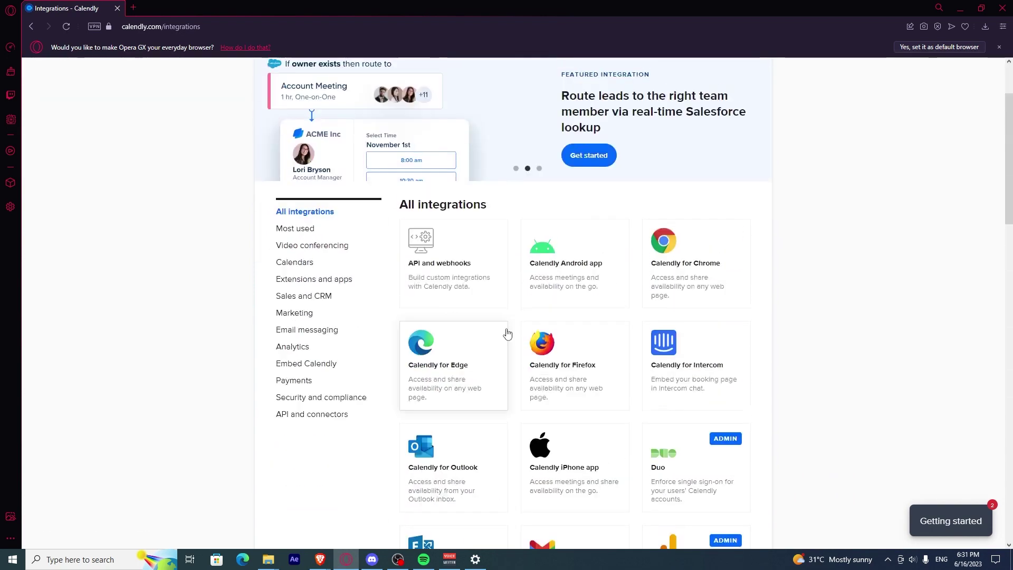
pyautogui.scroll(1, 412, 337)
pyautogui.click(307, 330)
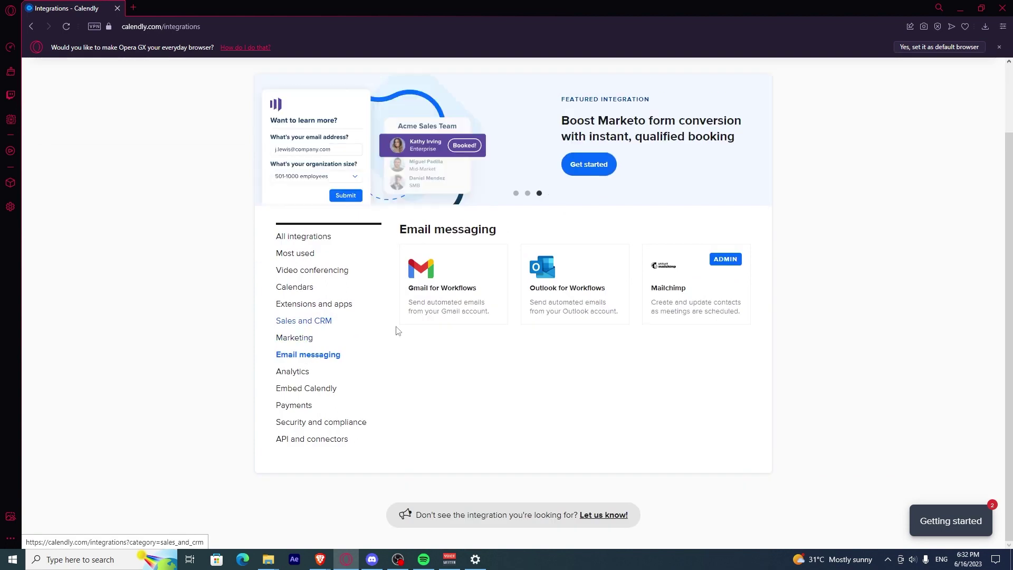
pyautogui.click(669, 298)
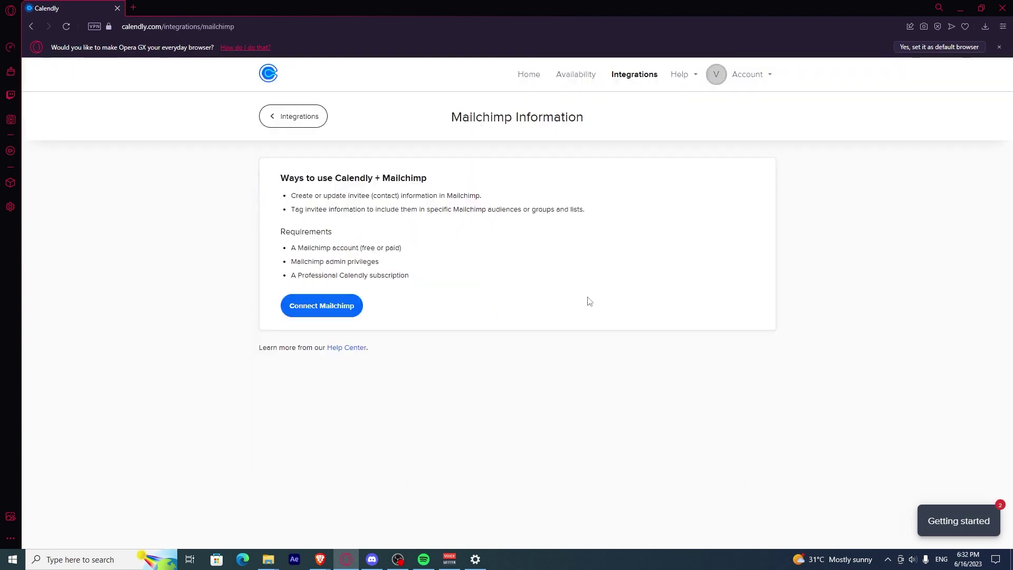
# Step: Start the Mailchimp connection so its log in and authorize page loads
pyautogui.click(337, 307)
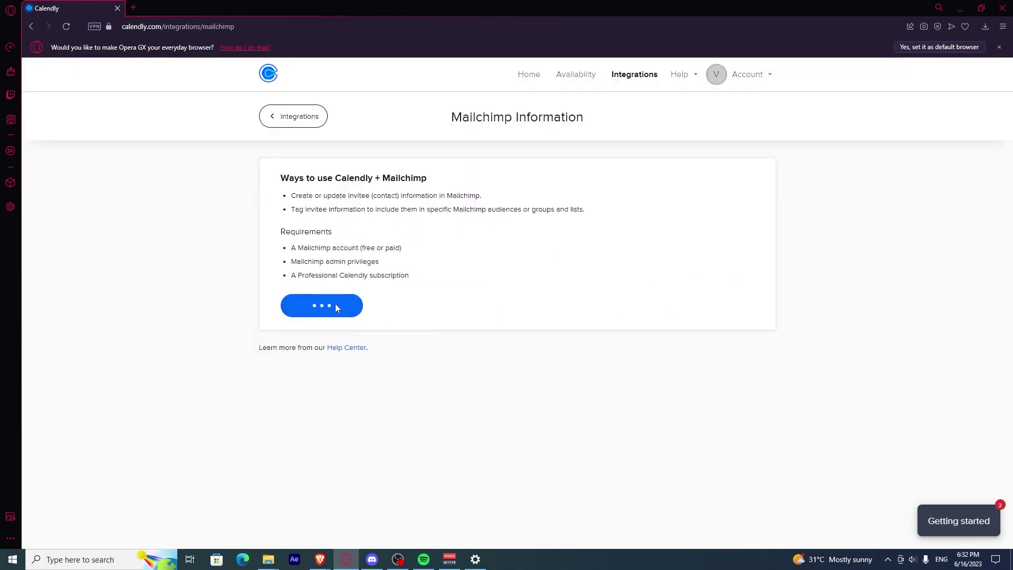